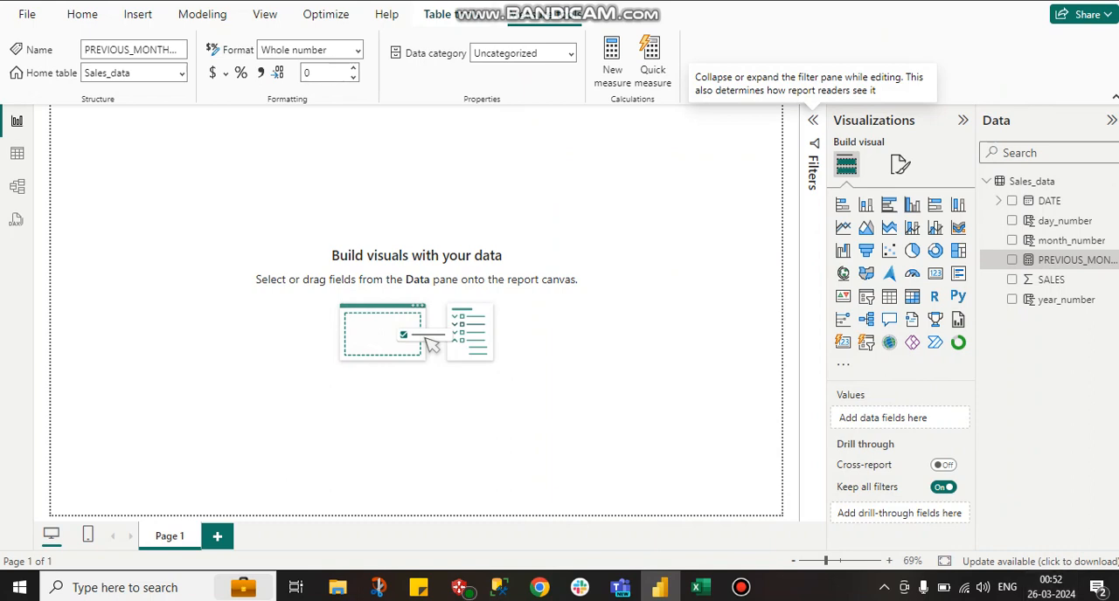
- Review the Sales_data table and the DAX formulas of its month_number, year_number and day_number columns
{"action": "left_click", "coordinate": [17, 153]}
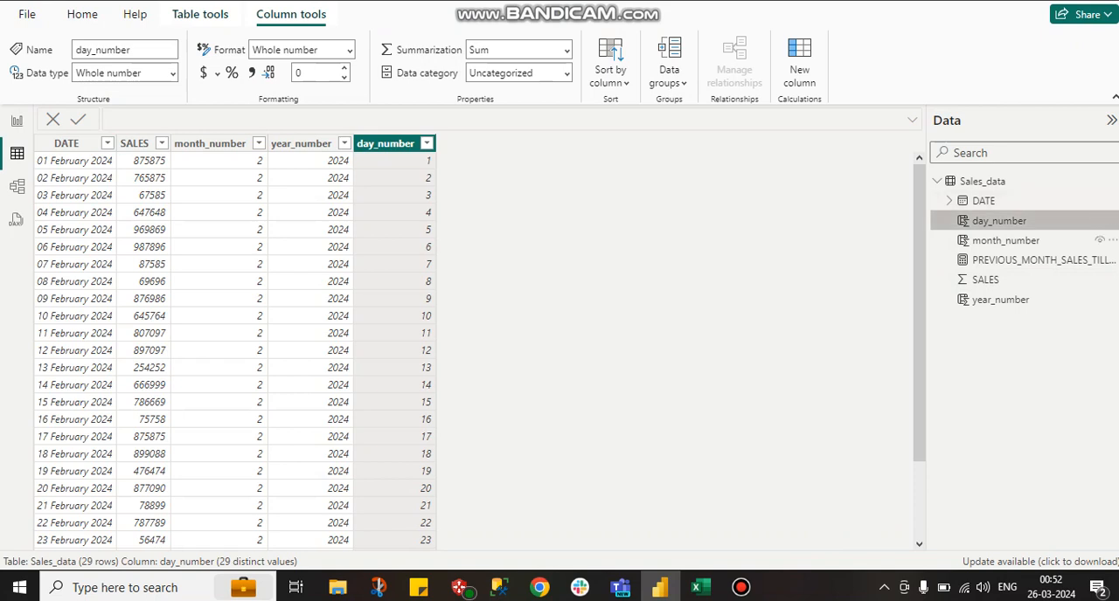
{"action": "left_click", "coordinate": [1006, 241]}
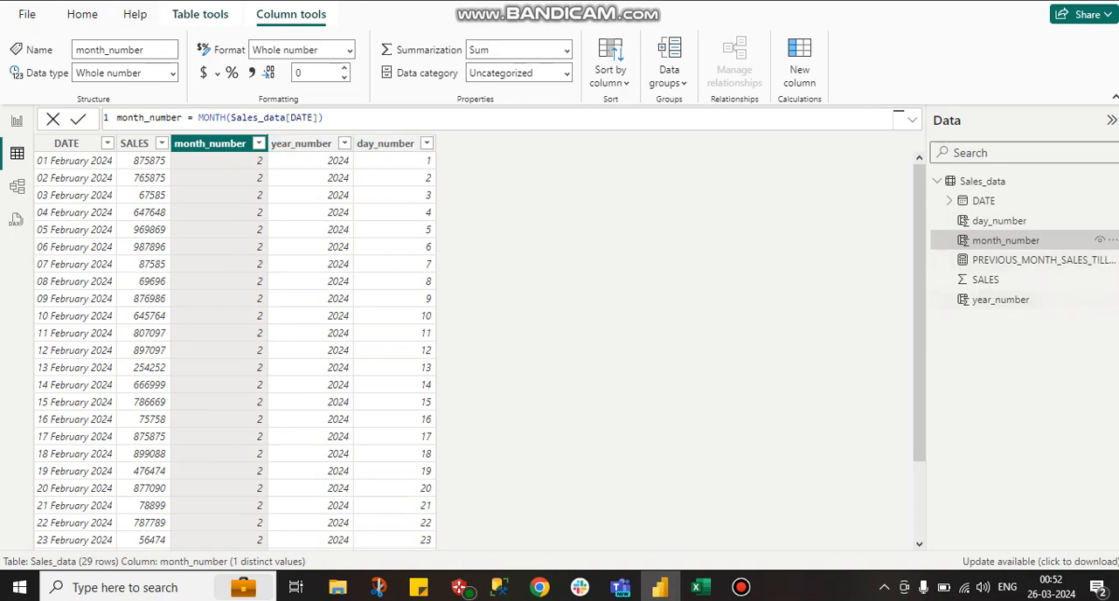
{"action": "left_click", "coordinate": [1001, 300]}
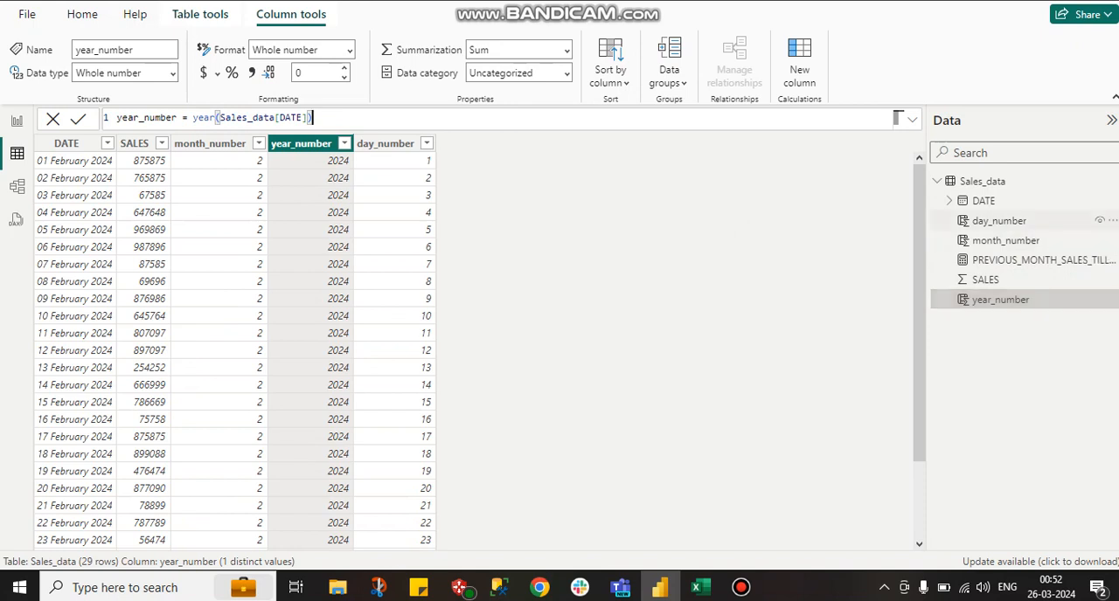
{"action": "left_click", "coordinate": [999, 220]}
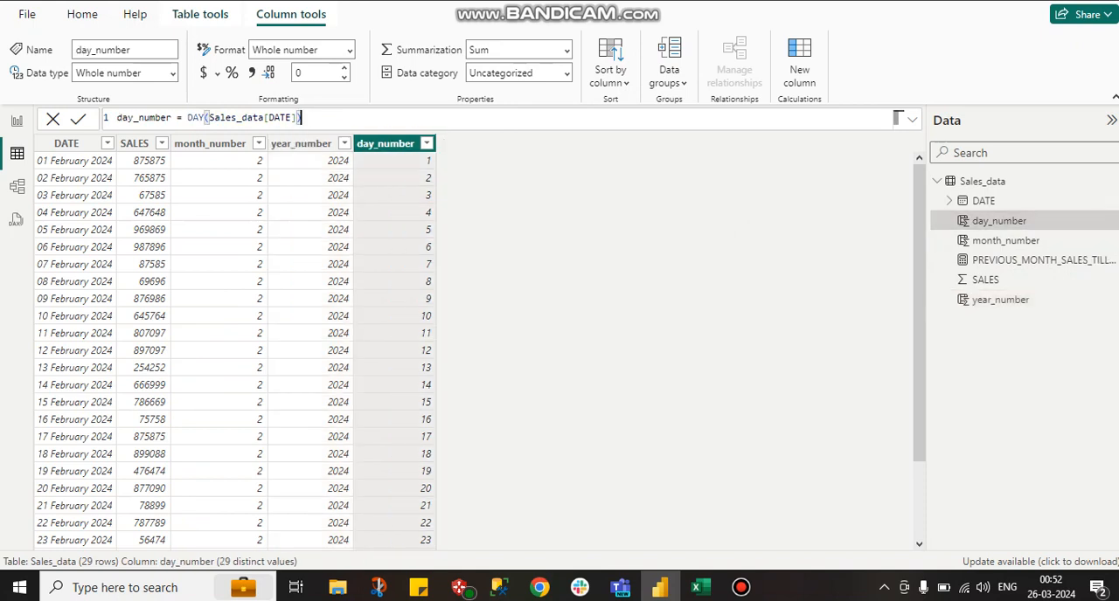
{"action": "scroll", "coordinate": [477, 350], "scroll_direction": "down", "scroll_amount": 3}
{"action": "scroll", "coordinate": [477, 349], "scroll_direction": "up", "scroll_amount": 3}
{"action": "left_click", "coordinate": [53, 119]}
- Open the PREVIOUS_MONTH_SALES_TILL_TODAY measure's formula and examine the definitions of variables A, B and C
{"action": "left_click", "coordinate": [1031, 259]}
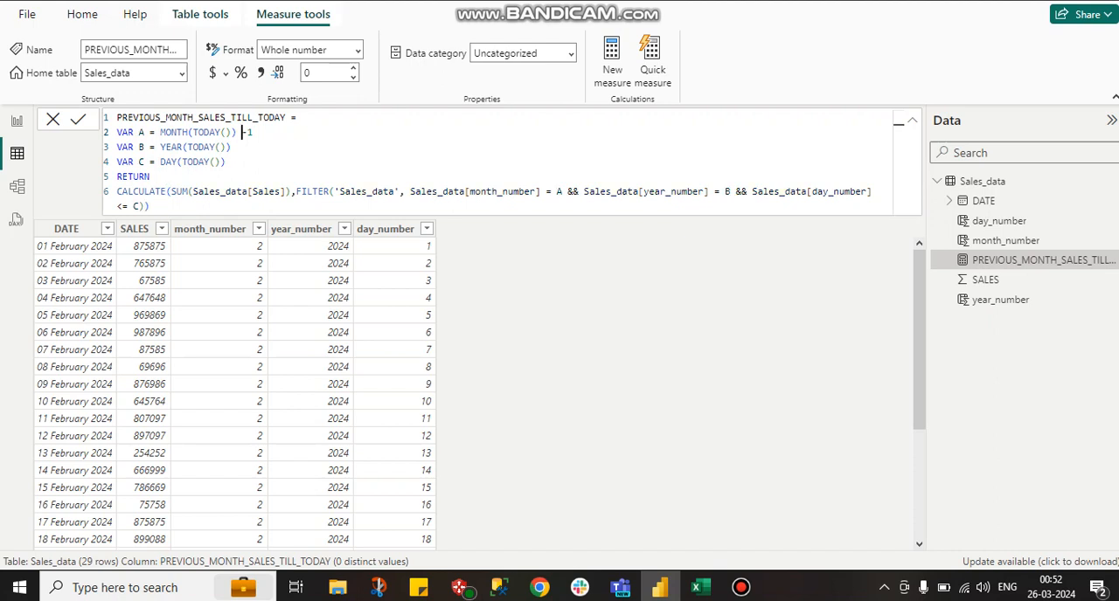
{"action": "left_click_drag", "start_coordinate": [242, 132], "coordinate": [160, 132]}
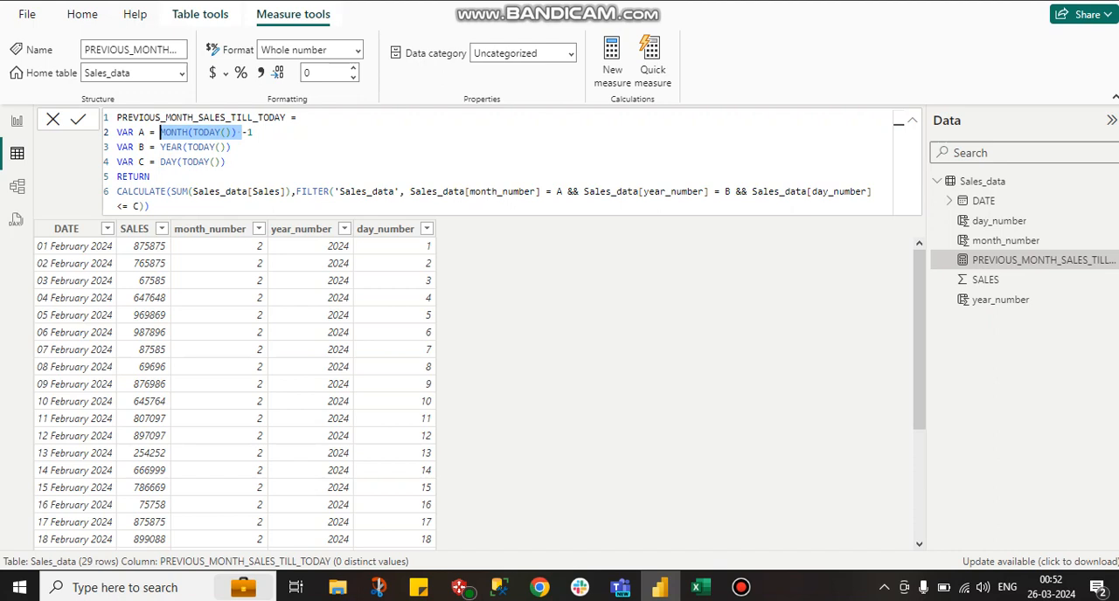
{"action": "left_click", "coordinate": [236, 132]}
{"action": "left_click_drag", "start_coordinate": [236, 132], "coordinate": [155, 132]}
{"action": "left_click", "coordinate": [253, 132]}
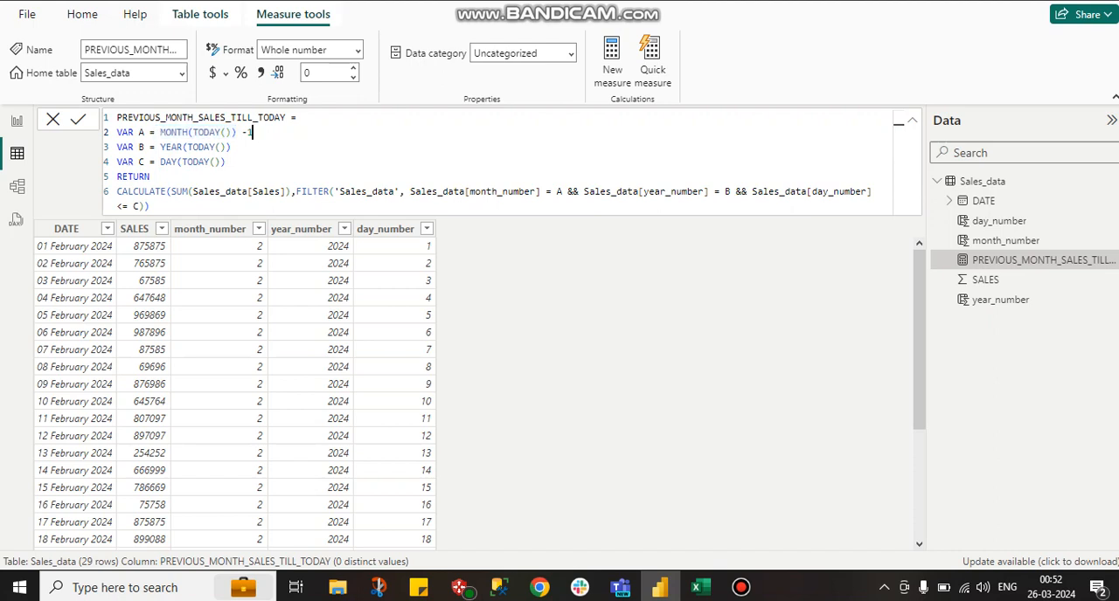
{"action": "left_click_drag", "start_coordinate": [252, 132], "coordinate": [160, 132]}
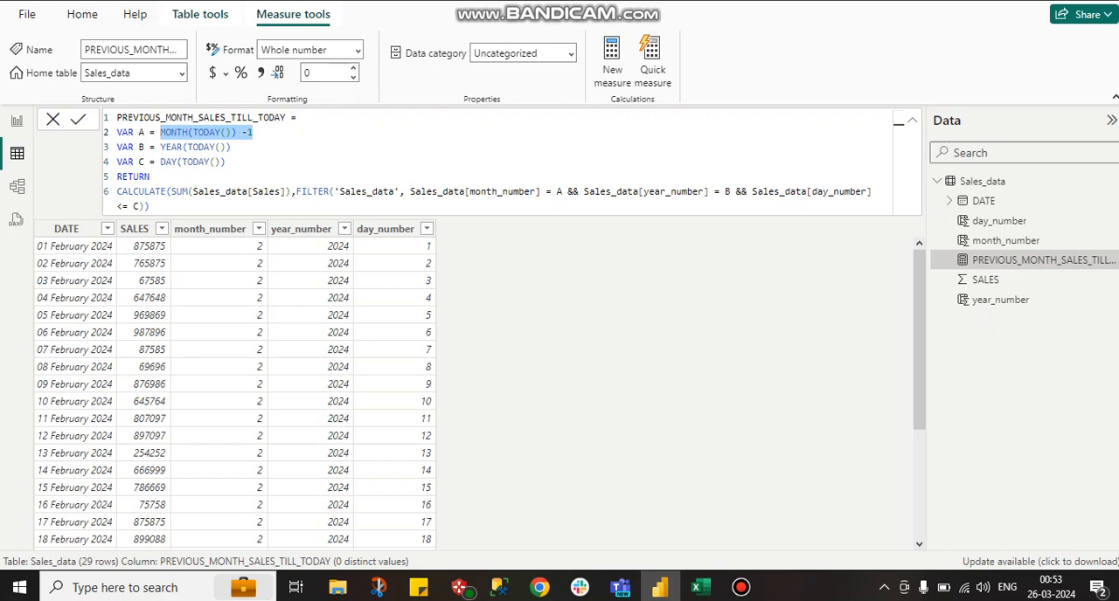
{"action": "left_click_drag", "start_coordinate": [231, 147], "coordinate": [165, 147]}
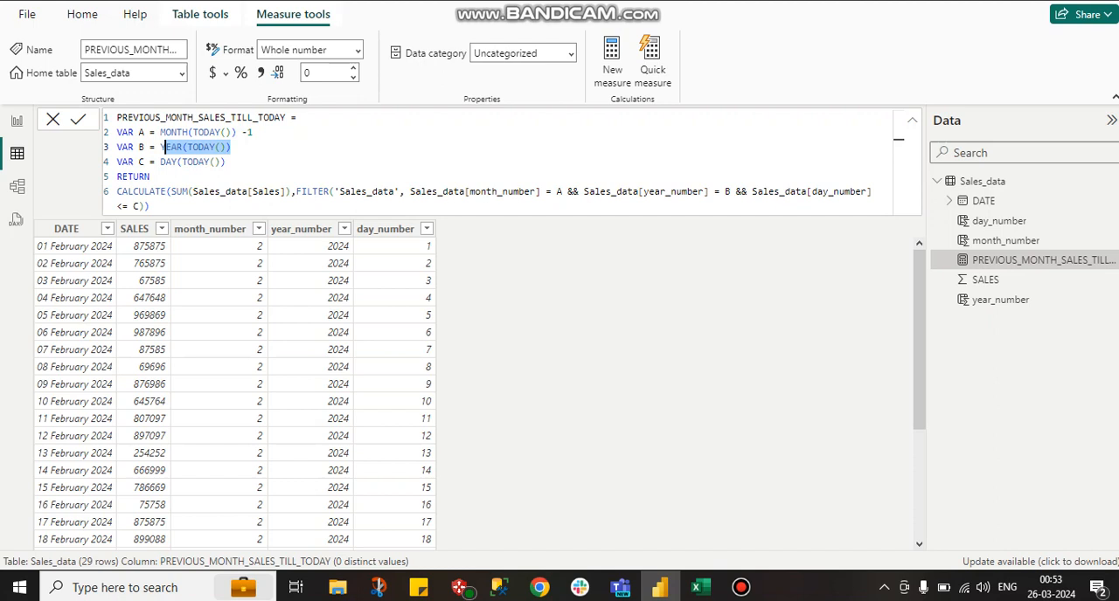
{"action": "left_click_drag", "start_coordinate": [229, 162], "coordinate": [160, 162]}
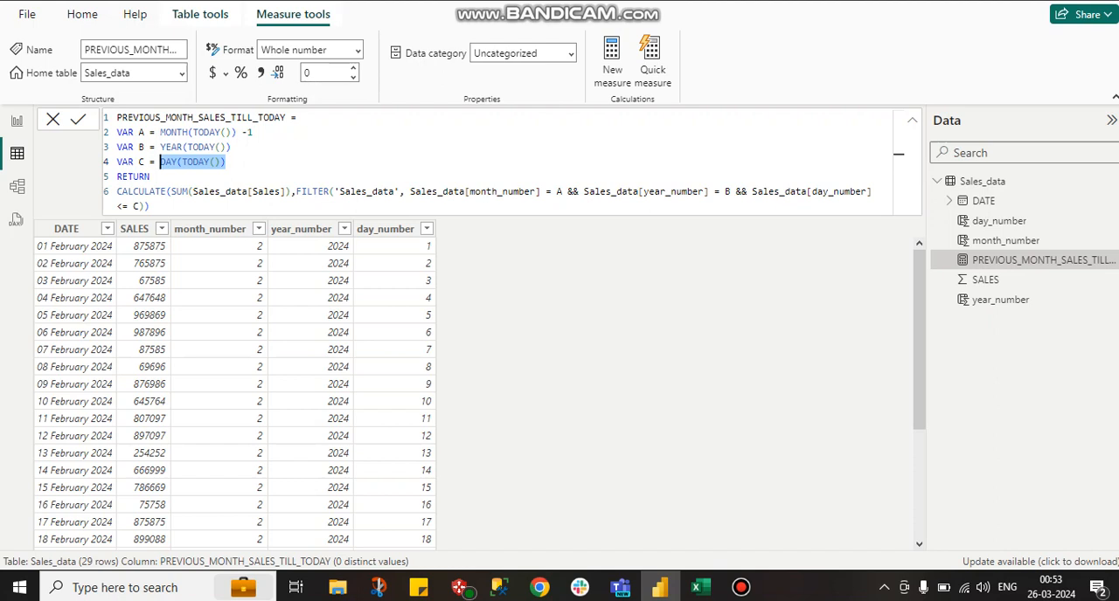
- Examine the measure's FILTER expression on Sales_data and trace its conditions back to the month and day variables
{"action": "double_click", "coordinate": [313, 191]}
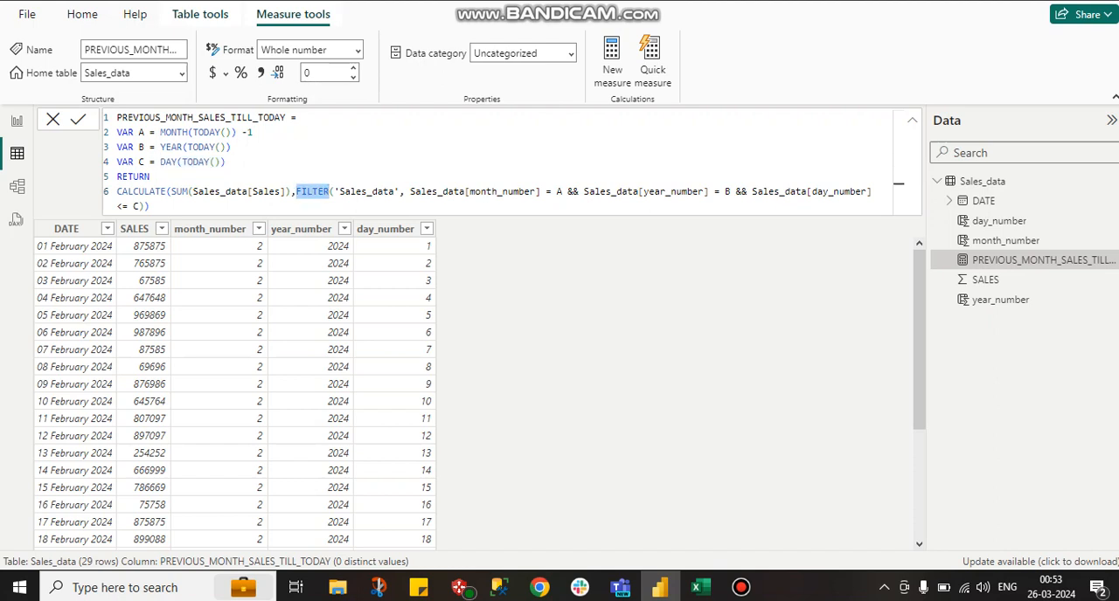
{"action": "left_click", "coordinate": [296, 192]}
{"action": "left_click_drag", "start_coordinate": [296, 192], "coordinate": [399, 192]}
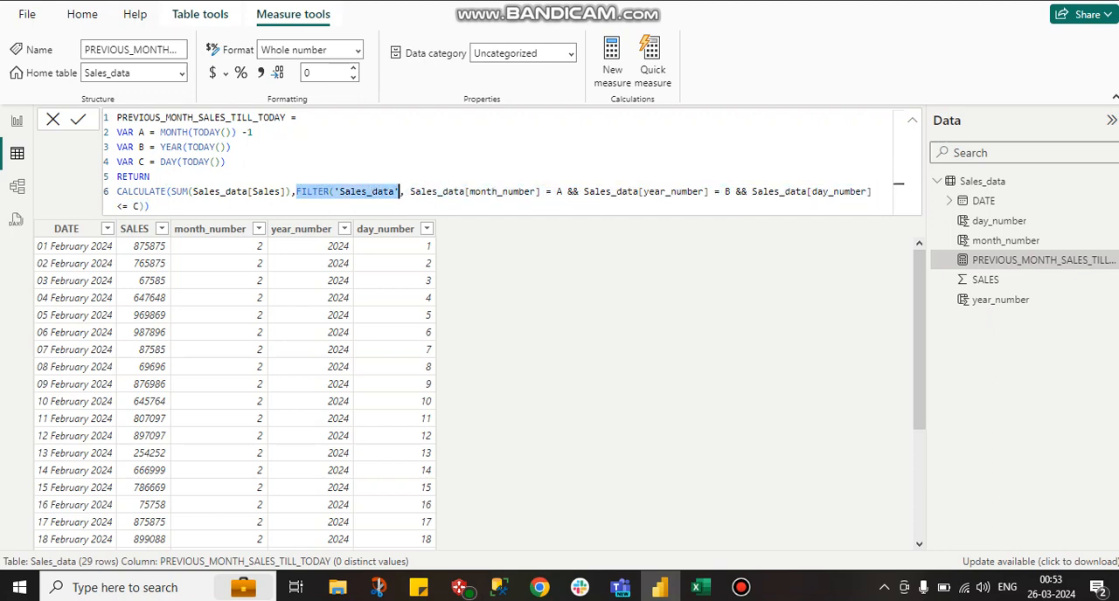
{"action": "left_click_drag", "start_coordinate": [568, 191], "coordinate": [409, 191]}
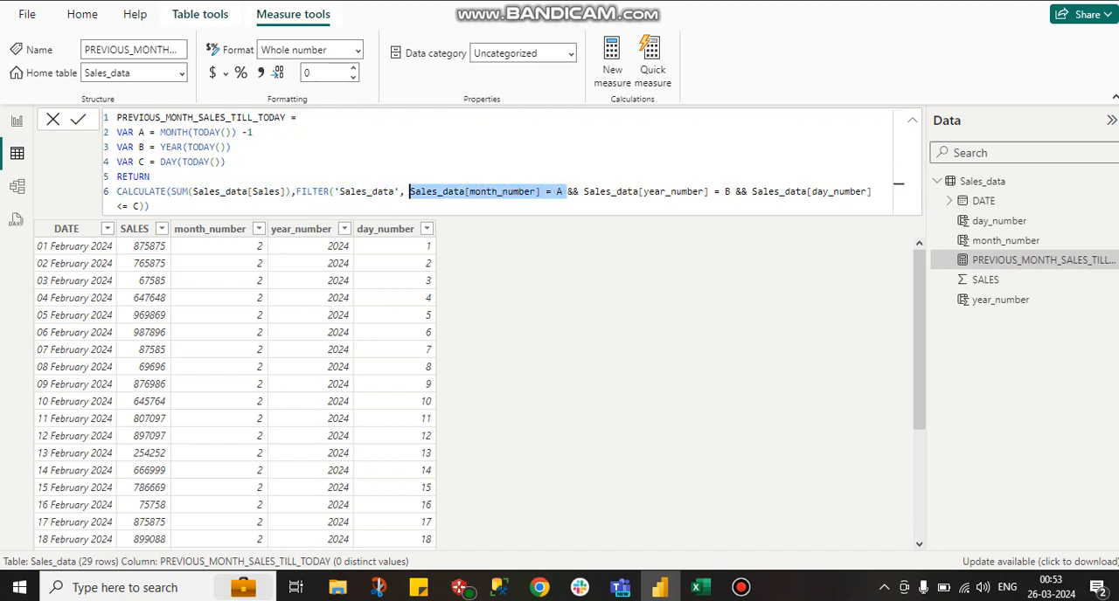
{"action": "left_click_drag", "start_coordinate": [145, 132], "coordinate": [254, 132]}
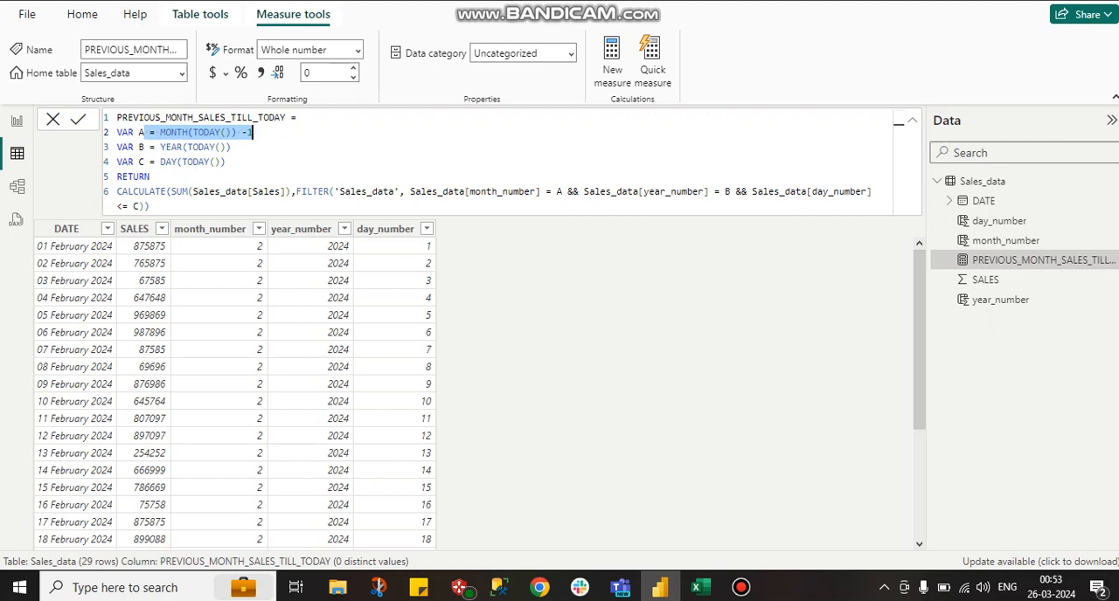
{"action": "left_click_drag", "start_coordinate": [225, 162], "coordinate": [116, 161]}
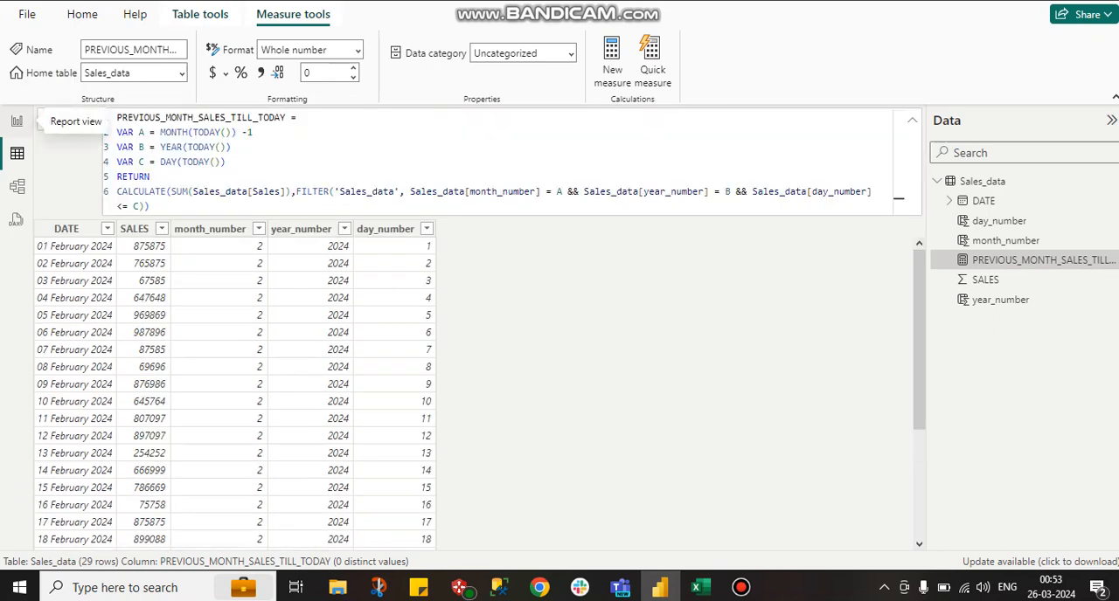
- Place the PREVIOUS_MONTH_SALES_TILL_TODAY measure on the report page as a Card visual
{"action": "left_click", "coordinate": [17, 121]}
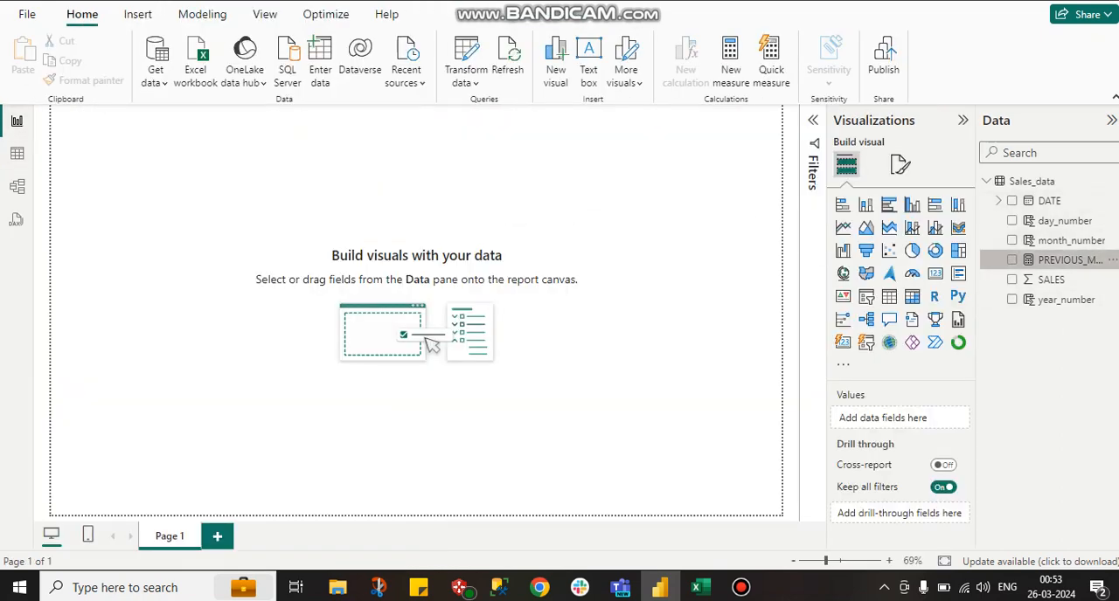
{"action": "left_click", "coordinate": [1011, 260]}
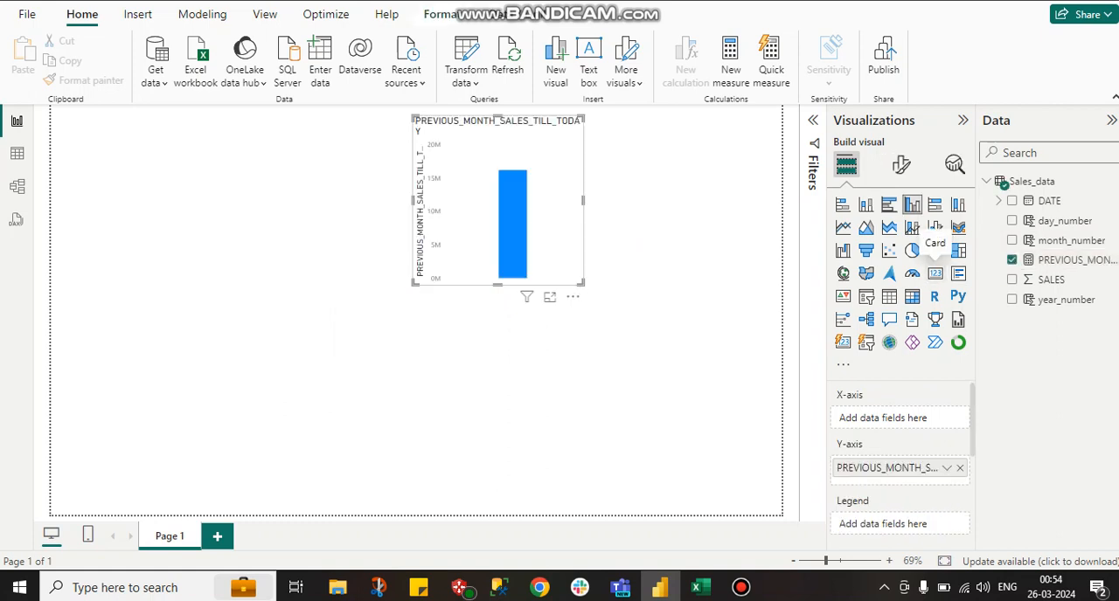
{"action": "left_click", "coordinate": [935, 274]}
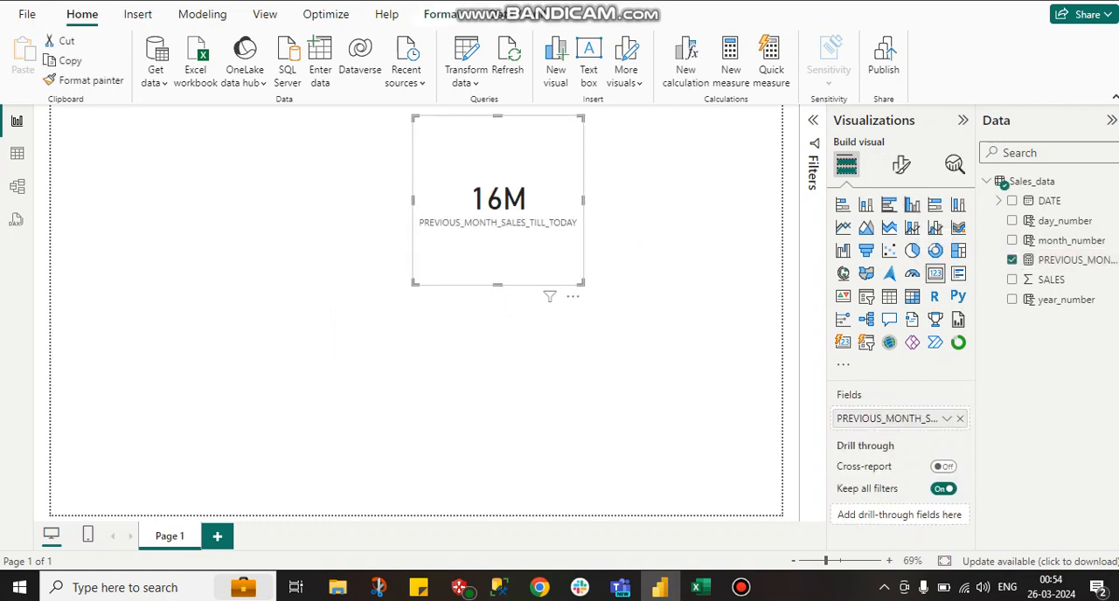
- Set the card's callout value display units to None and enlarge the card toward its lower-left corner
{"action": "left_click", "coordinate": [901, 164]}
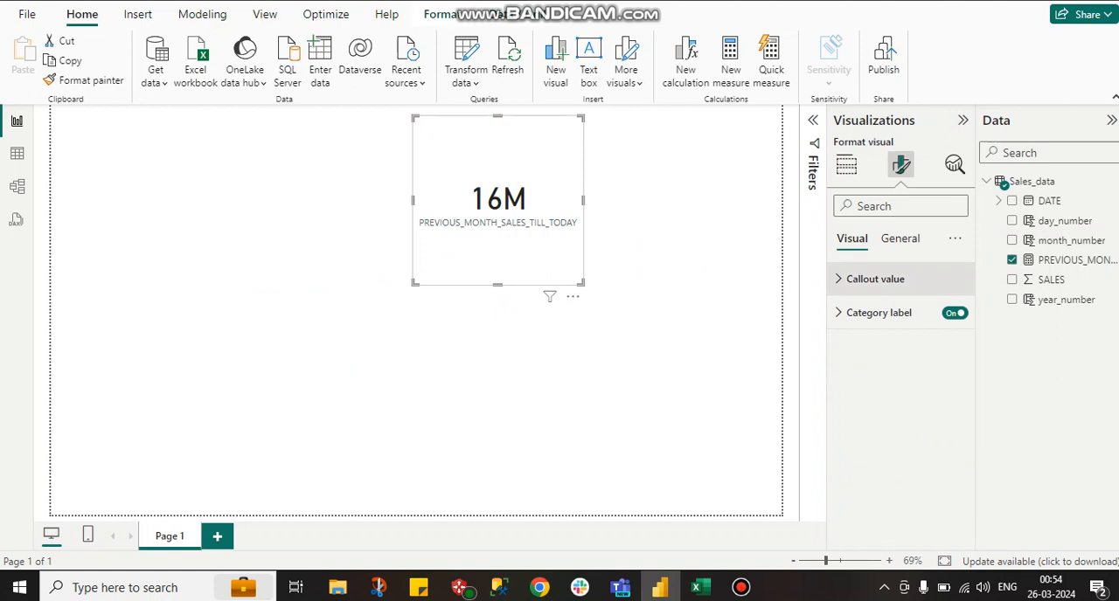
{"action": "left_click", "coordinate": [875, 279]}
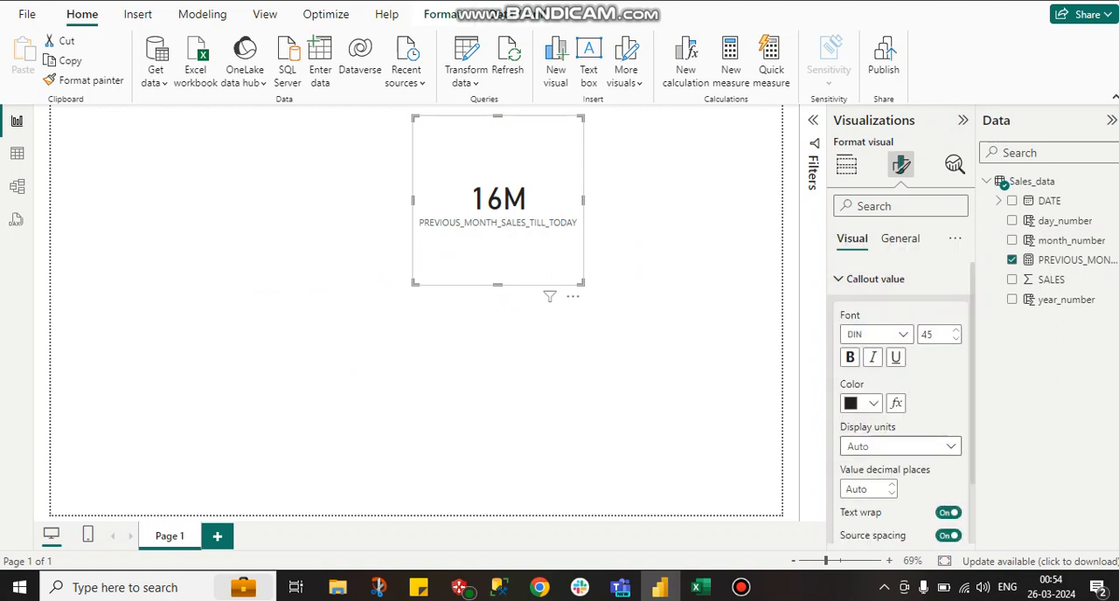
{"action": "left_click", "coordinate": [901, 446]}
{"action": "left_click", "coordinate": [865, 347]}
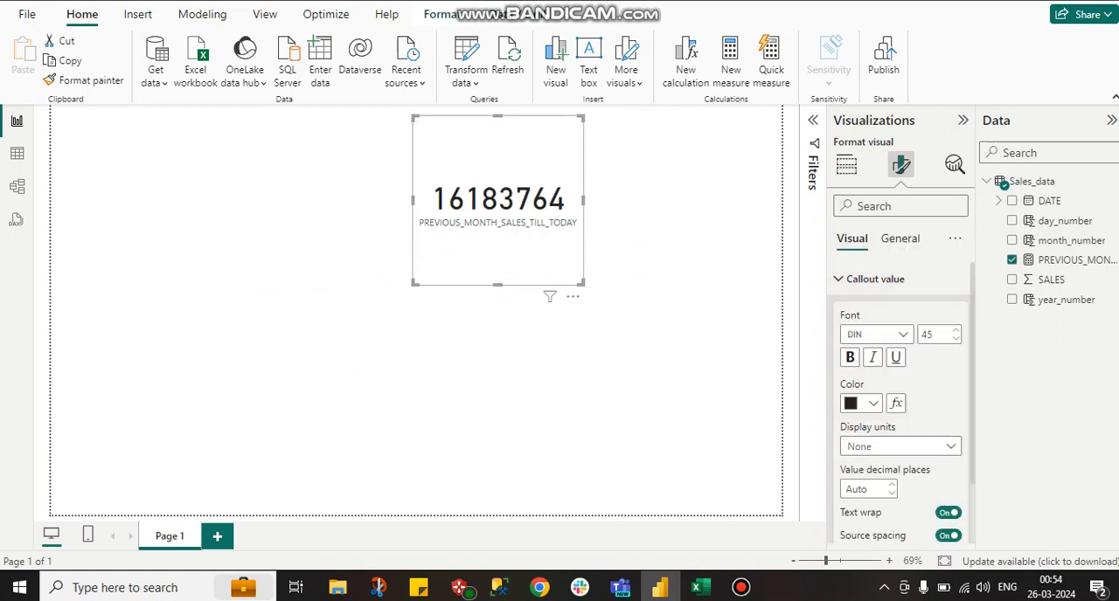
{"action": "left_click_drag", "start_coordinate": [414, 283], "coordinate": [208, 346]}
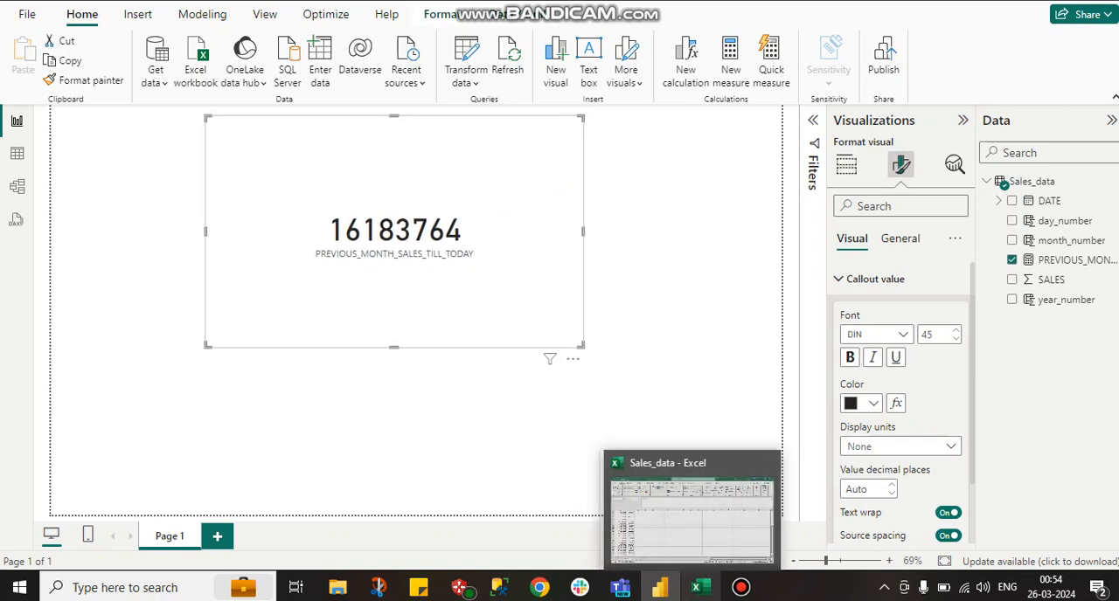
- Switch to the Sales_data workbook in Excel and check the sum of SALES from 01-02-2024 through 26-02-2024
{"action": "left_click", "coordinate": [701, 587]}
{"action": "left_click", "coordinate": [288, 250]}
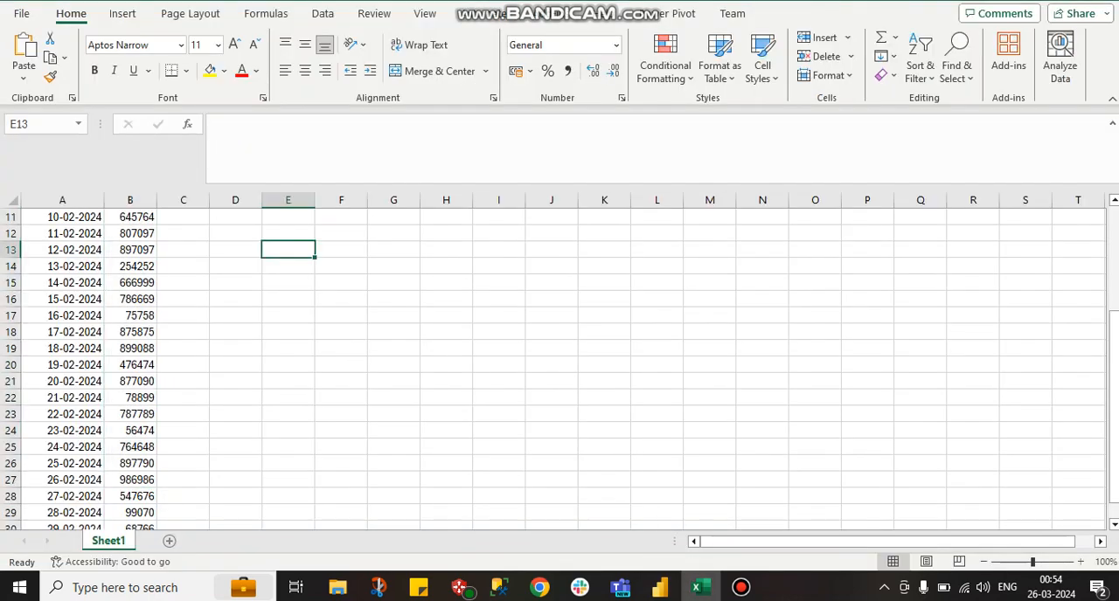
{"action": "scroll", "coordinate": [553, 370], "scroll_direction": "up", "scroll_amount": 4}
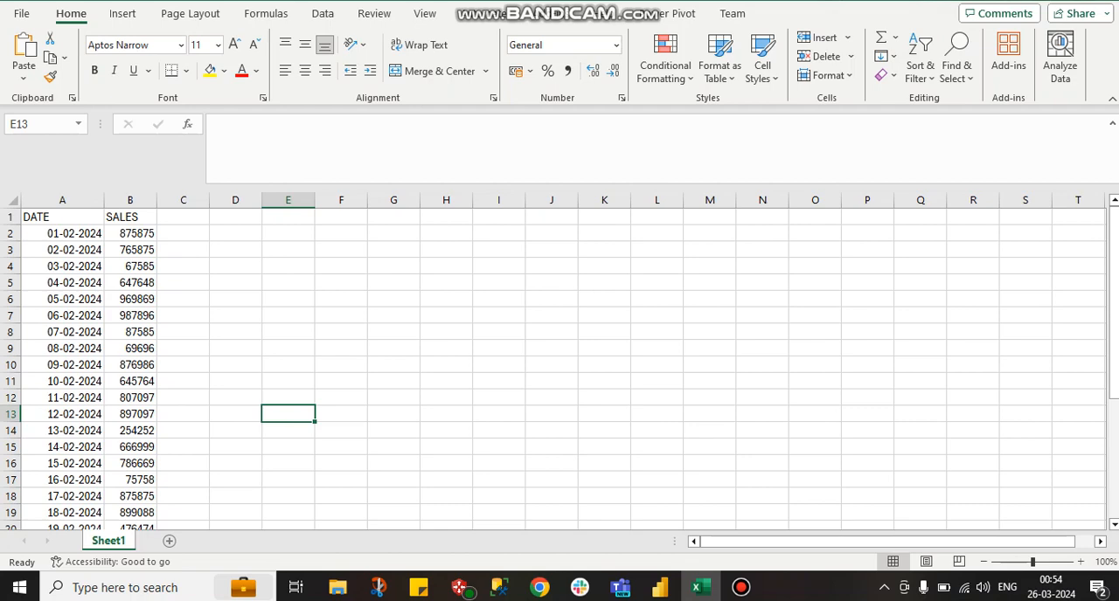
{"action": "left_click_drag", "start_coordinate": [62, 234], "coordinate": [96, 453]}
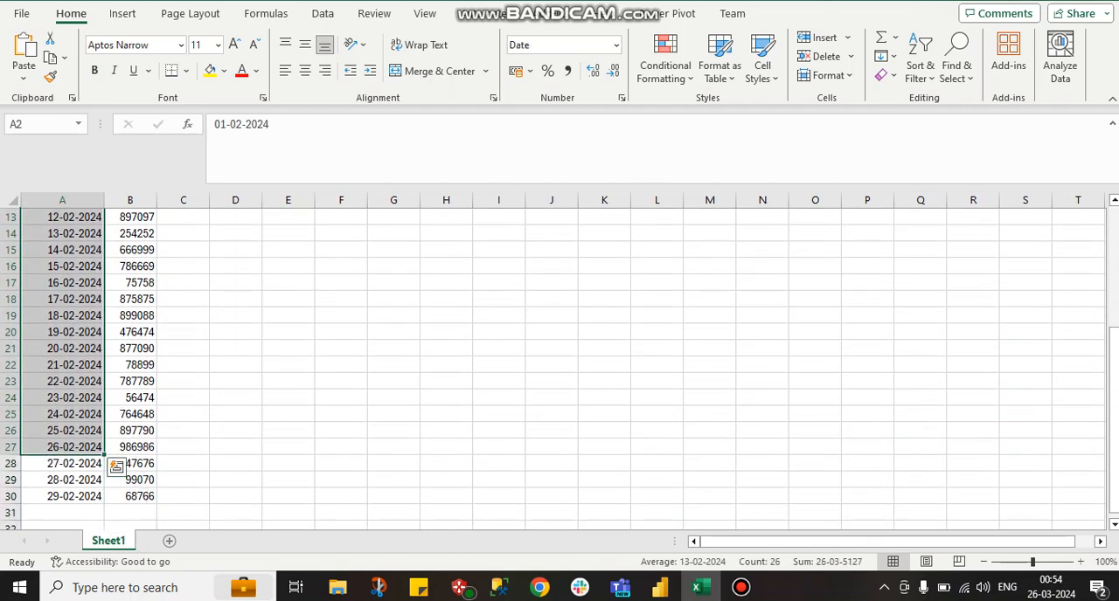
{"action": "left_click", "coordinate": [235, 332]}
{"action": "scroll", "coordinate": [235, 332], "scroll_direction": "up", "scroll_amount": 4}
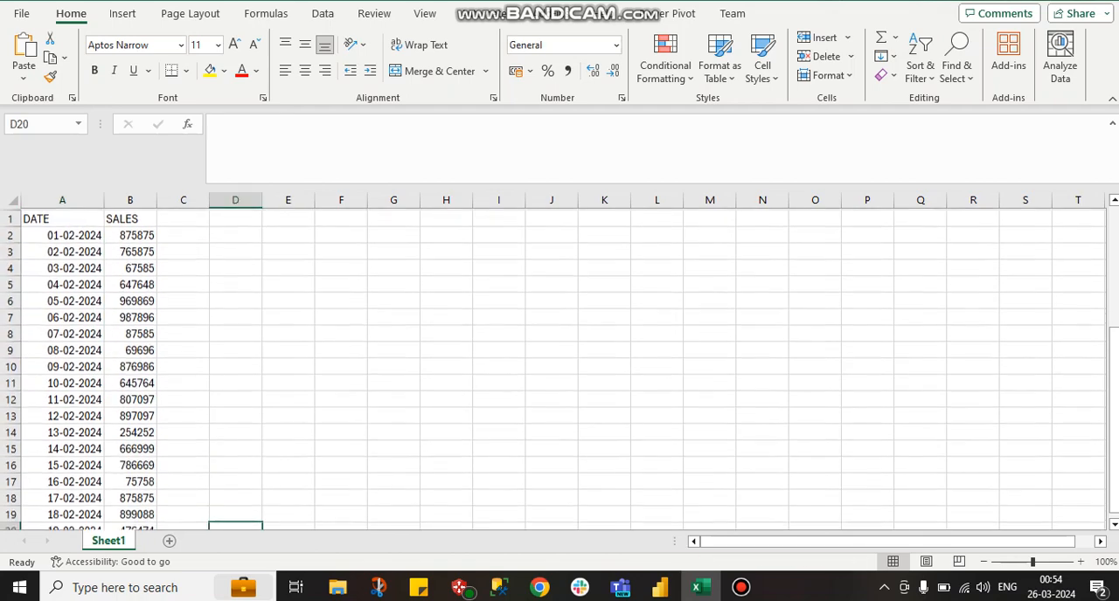
{"action": "left_click_drag", "start_coordinate": [130, 233], "coordinate": [148, 480]}
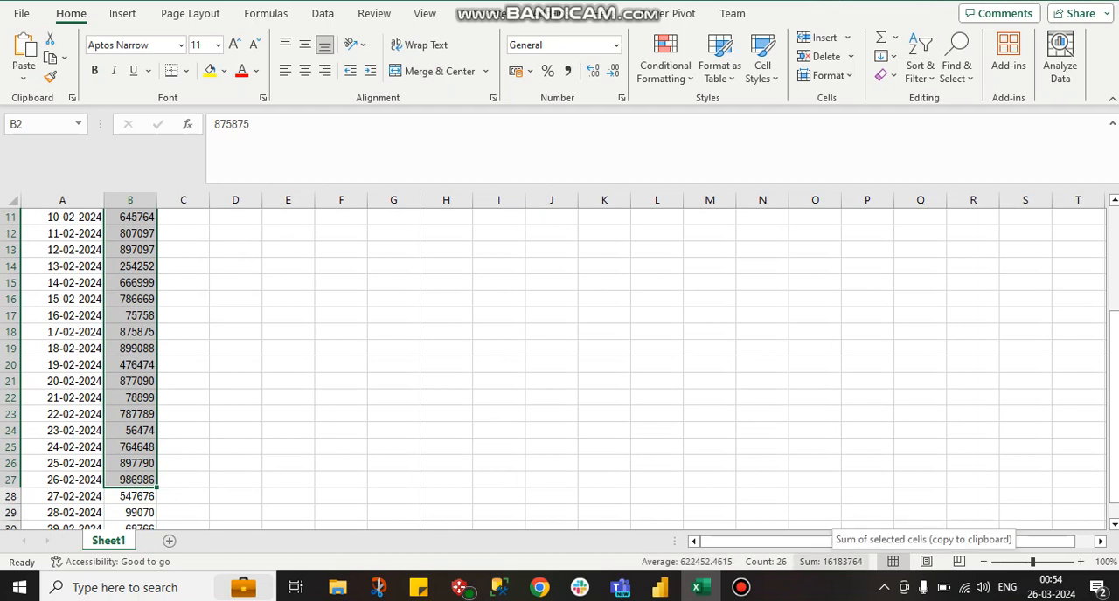
{"action": "left_click", "coordinate": [830, 562]}
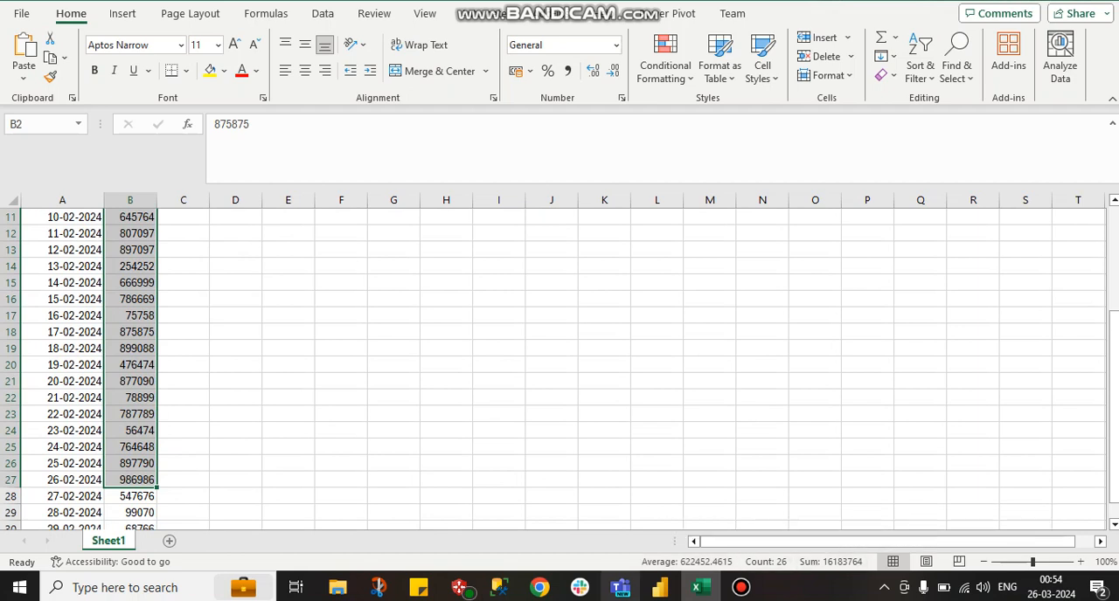
- Switch back to Power BI and display the DAX formula of the PREVIOUS_MONTH_SALES_TILL_TODAY measure
{"action": "left_click", "coordinate": [660, 587]}
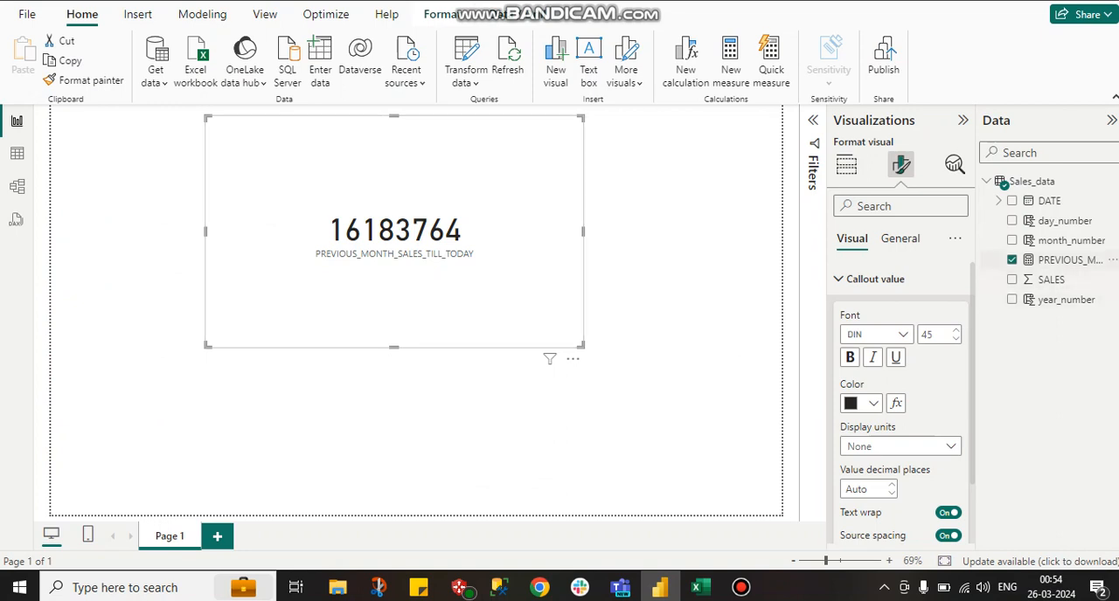
{"action": "left_click", "coordinate": [1075, 260]}
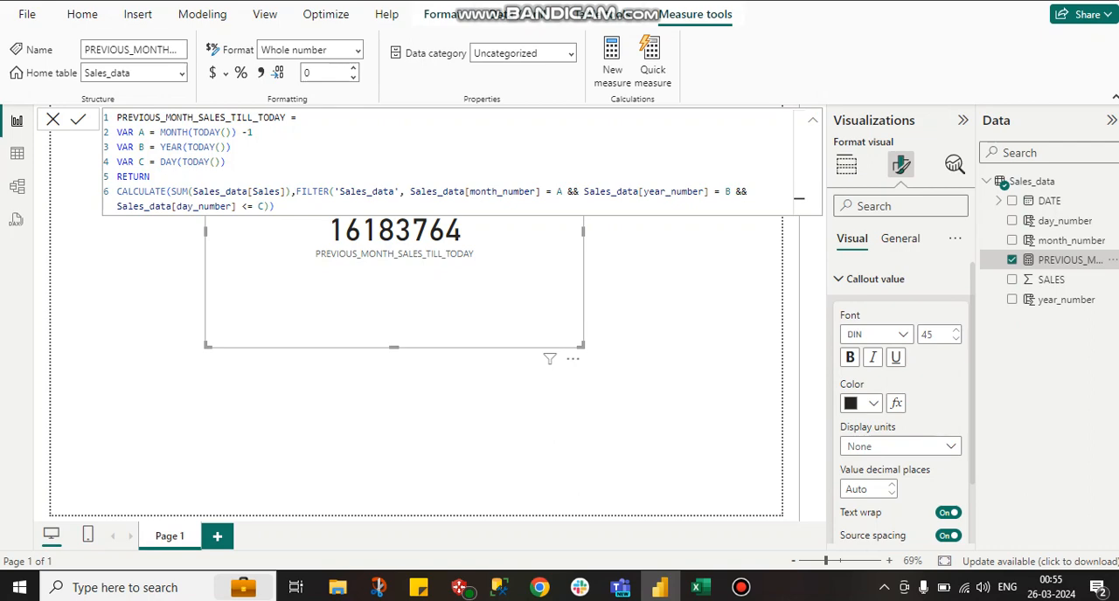
{"action": "left_click", "coordinate": [740, 587]}
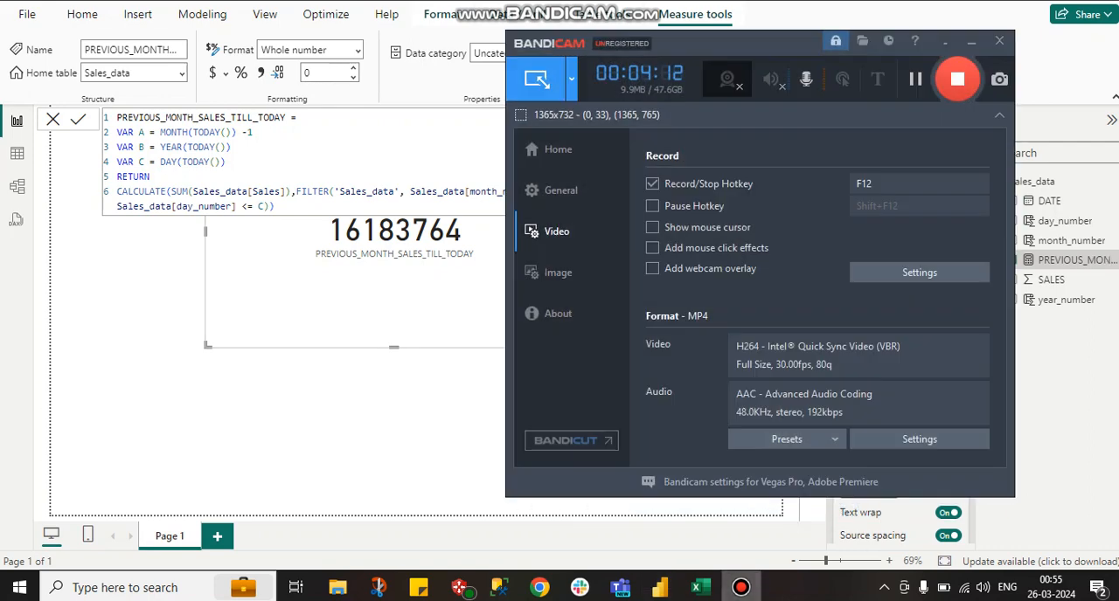